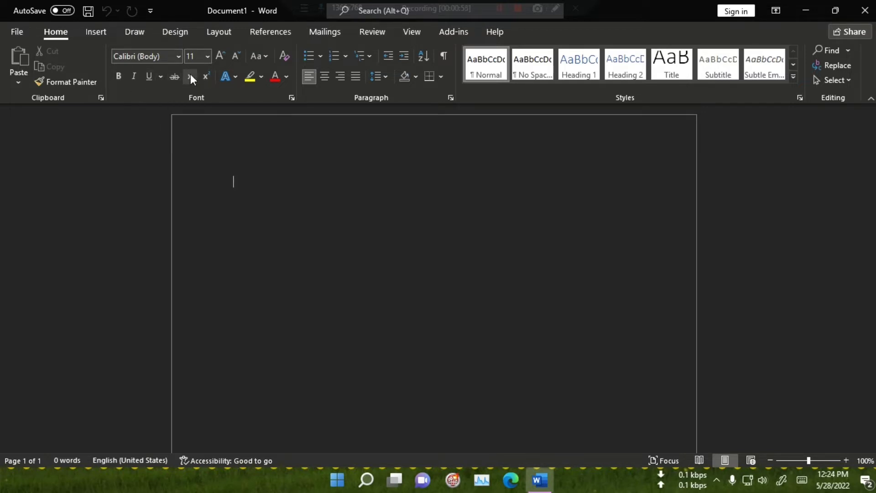
# Enter the word "Digital" at the start of the blank document
pyautogui.click(247, 188)
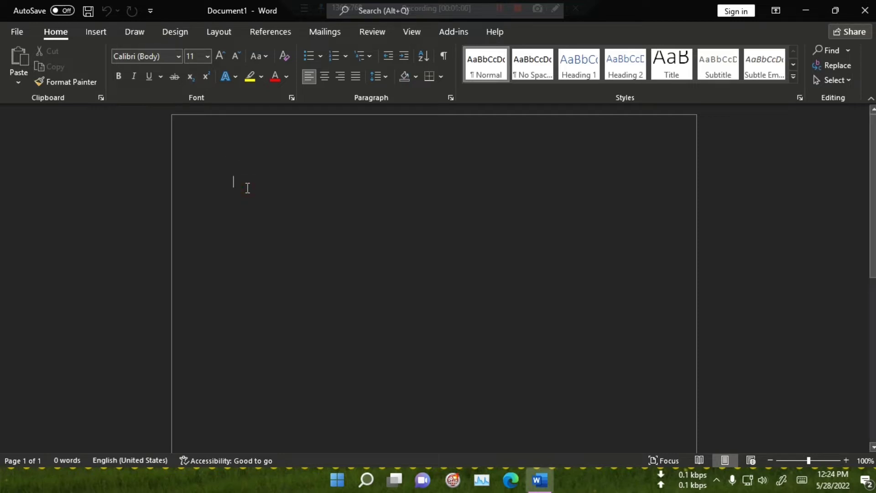
pyautogui.write('Di')
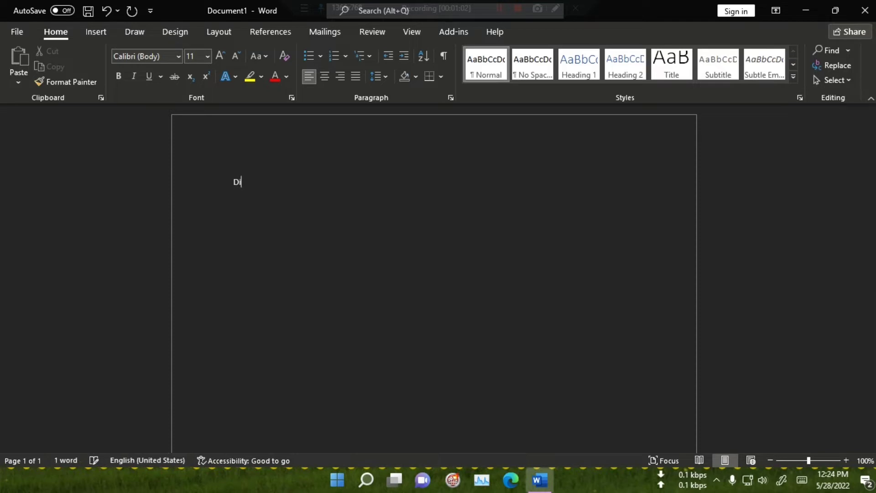
pyautogui.write('gital')
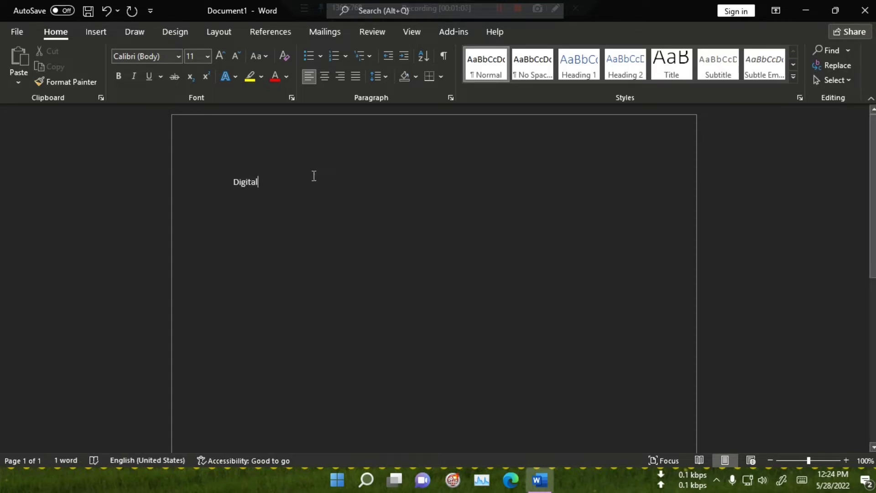
# Insert 13 blank lines above the word "Digital" to move it down the page
pyautogui.click(221, 180)
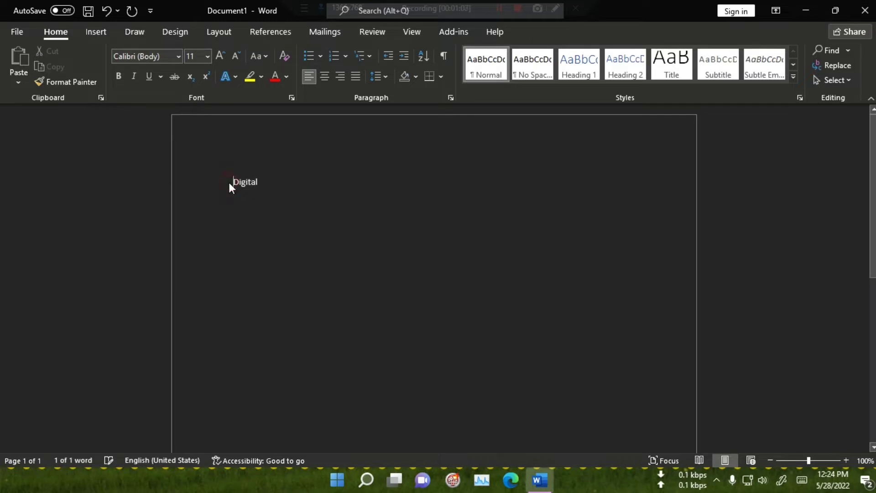
pyautogui.press('Return')
pyautogui.press('Return')
pyautogui.press('Return')
pyautogui.press('Return')
pyautogui.press('Return')
pyautogui.press('Return')
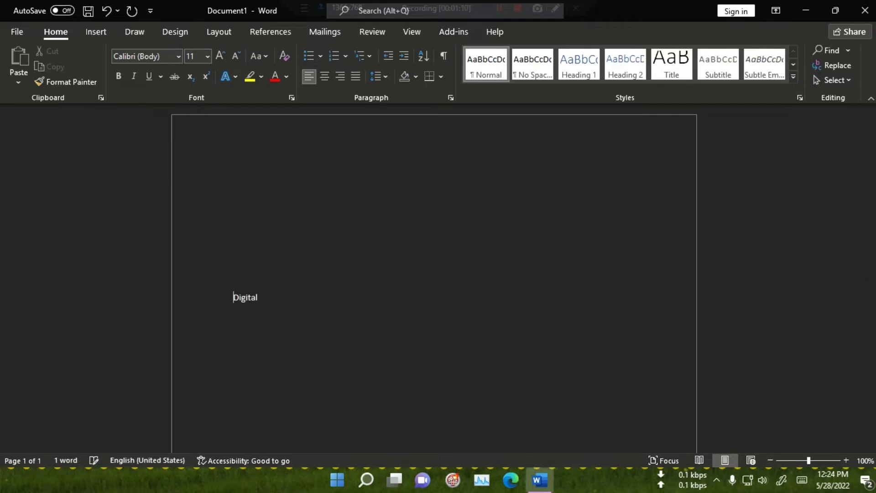
pyautogui.press('Return')
pyautogui.press('Return')
pyautogui.press('Return')
pyautogui.press('Return')
pyautogui.press('Return')
pyautogui.press('Return')
pyautogui.press('Return')
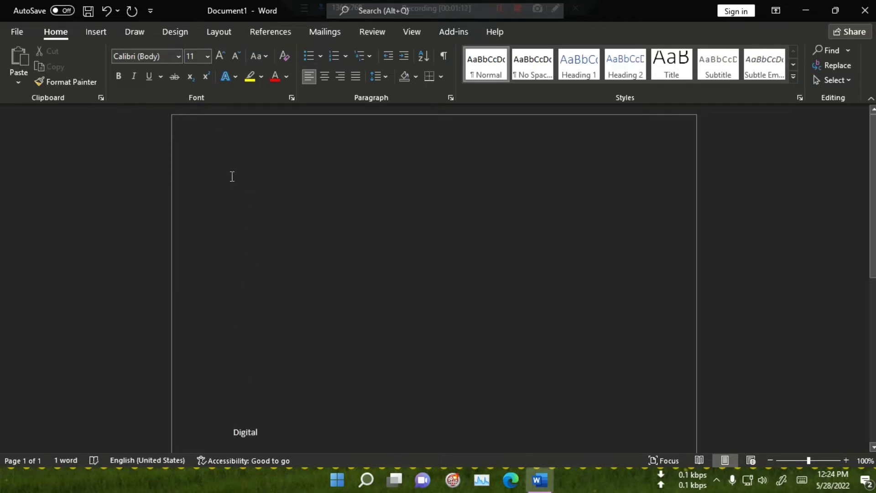
# Select the word "Digital" and set its font to Times New Roman
pyautogui.click(231, 437)
pyautogui.click(179, 56)
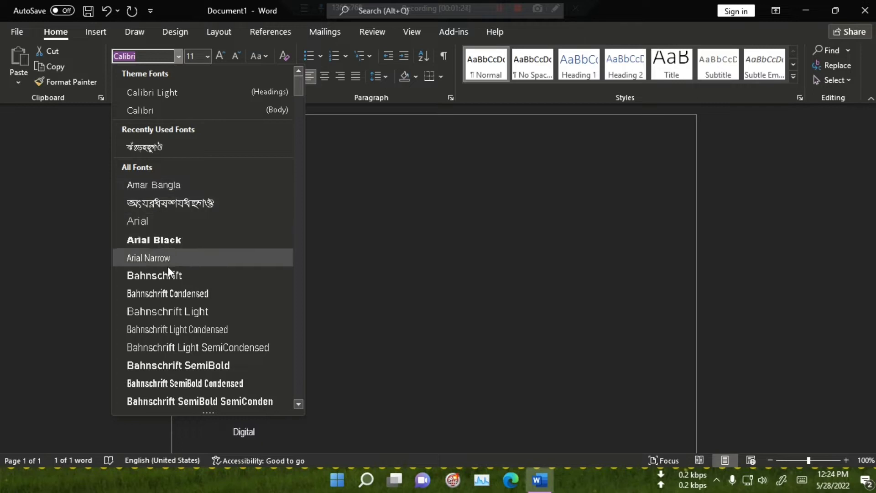
pyautogui.scroll(-1, 169, 270)
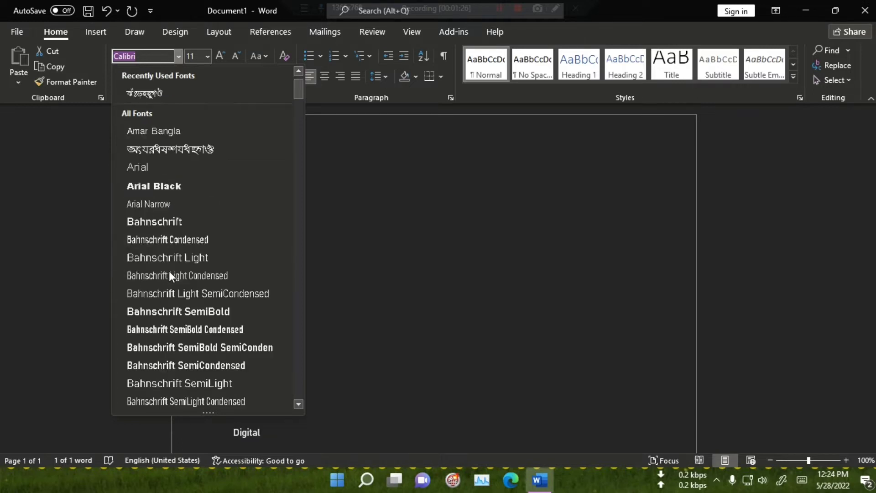
pyautogui.scroll(-3, 169, 273)
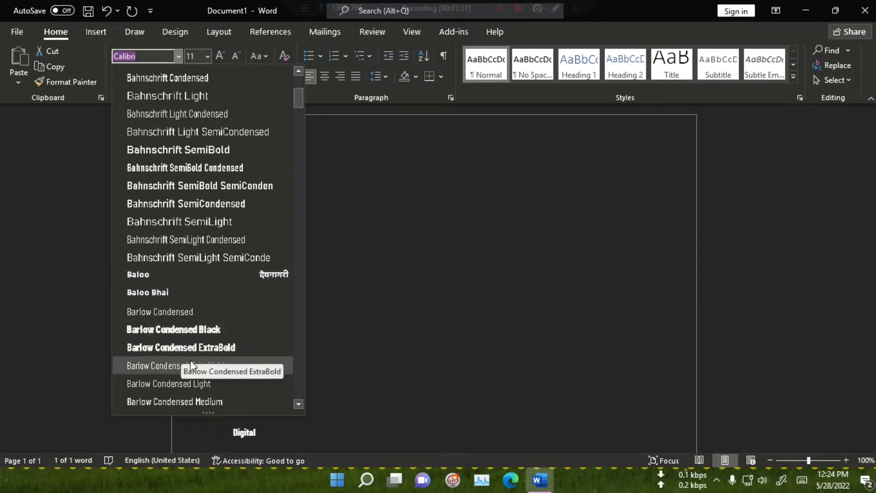
pyautogui.scroll(-5, 191, 360)
pyautogui.scroll(-15, 175, 361)
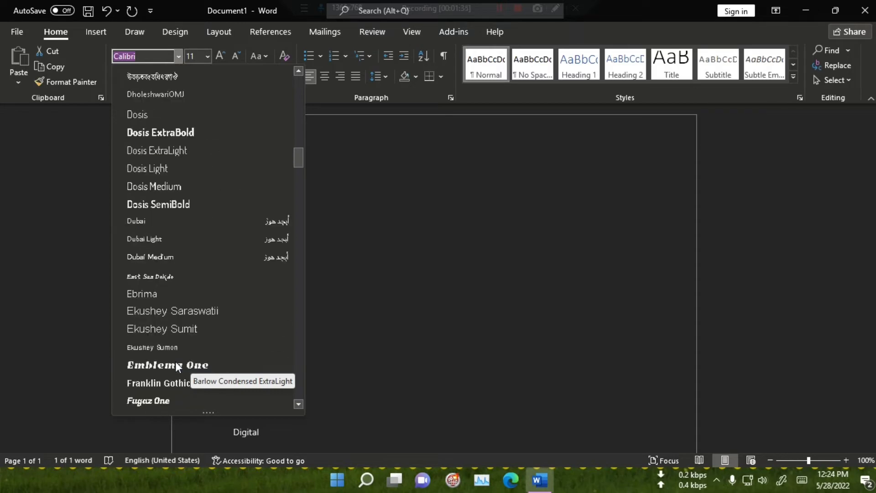
pyautogui.scroll(-20, 176, 361)
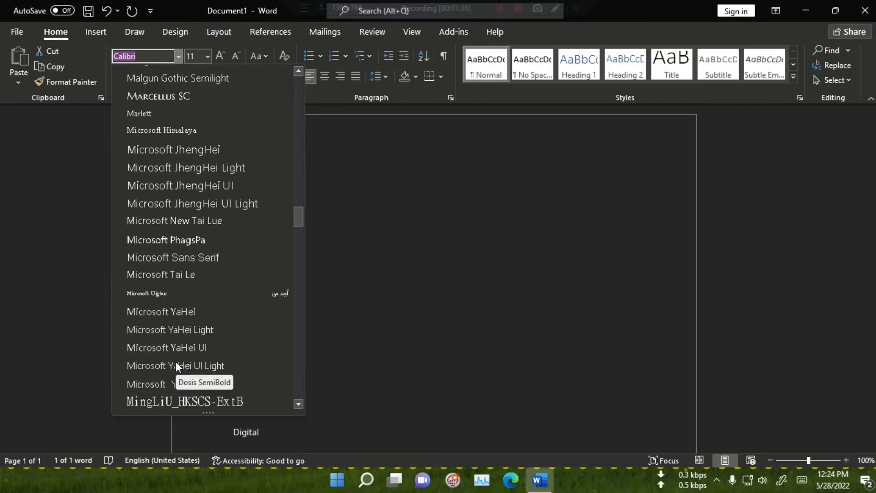
pyautogui.scroll(-20, 175, 362)
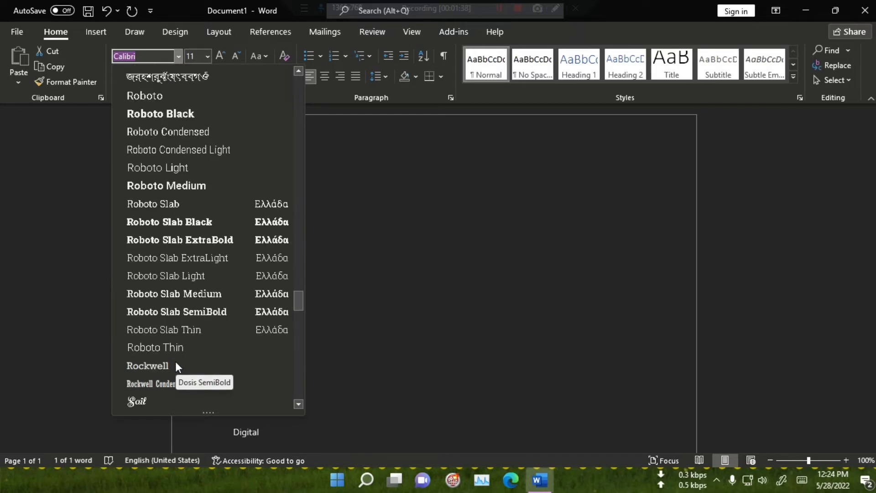
pyautogui.scroll(-10, 175, 361)
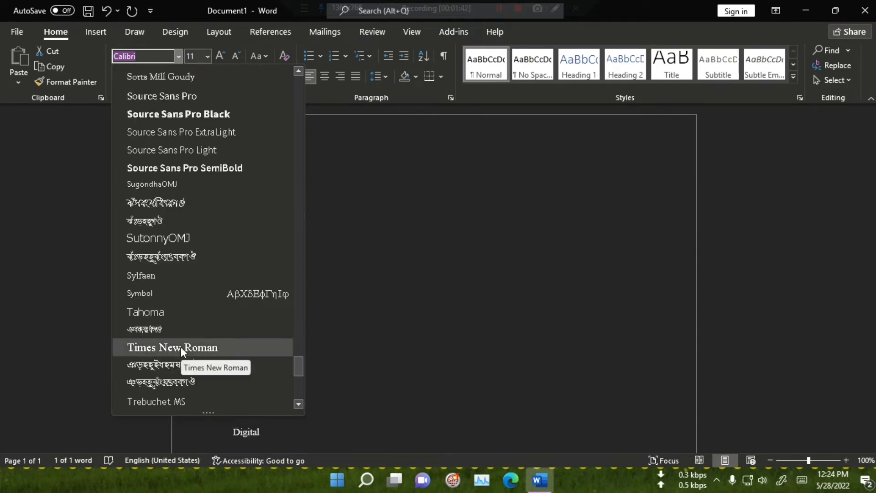
pyautogui.click(180, 347)
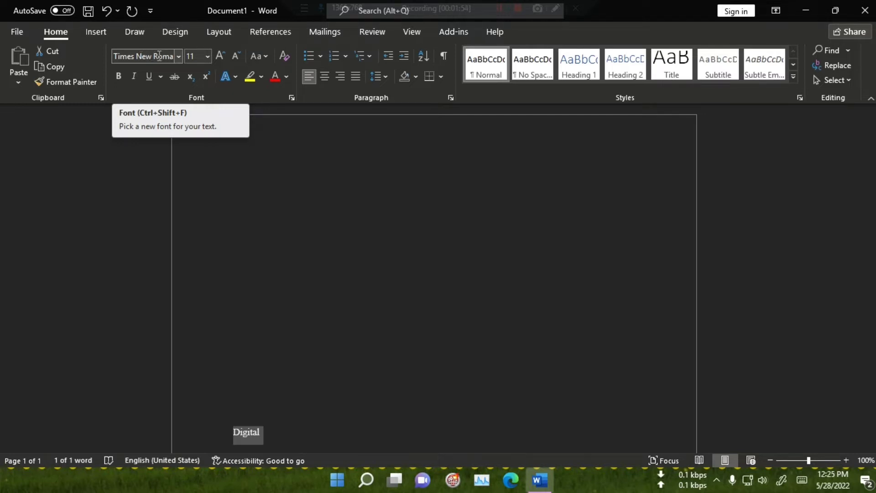
# Set the font size of "Digital" to 14, then increase it by three sizes to 20
pyautogui.click(208, 56)
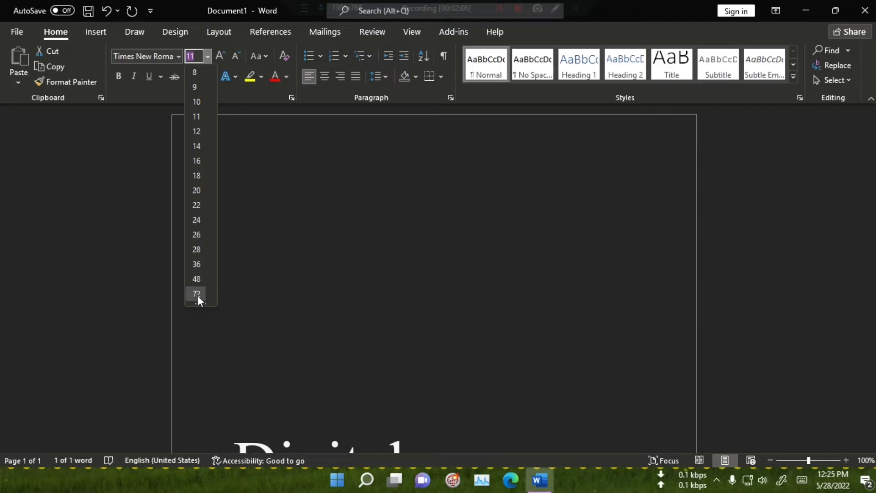
pyautogui.click(206, 153)
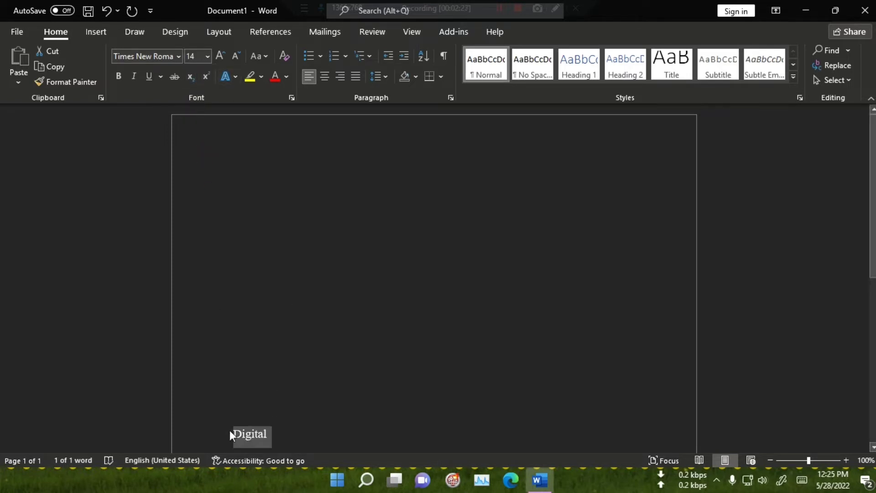
pyautogui.click(208, 54)
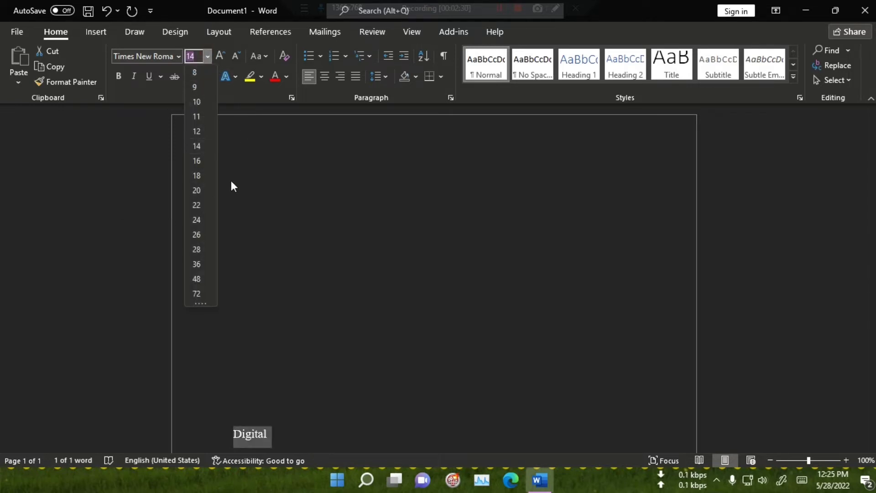
pyautogui.click(218, 57)
pyautogui.click(218, 56)
pyautogui.click(218, 56)
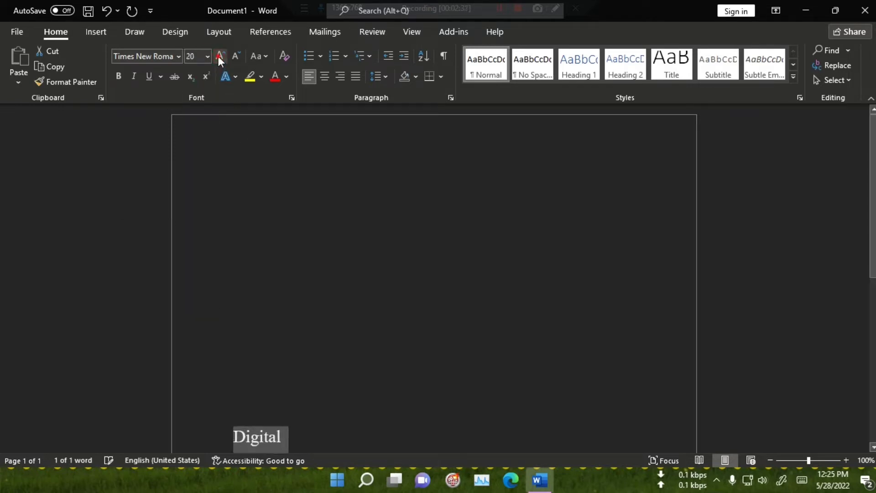
# Enlarge "Digital" by several more font sizes, then shrink it back to 20
pyautogui.click(218, 55)
pyautogui.click(218, 56)
pyautogui.click(218, 56)
pyautogui.click(218, 56)
pyautogui.click(219, 55)
pyautogui.click(236, 57)
pyautogui.click(236, 56)
pyautogui.click(236, 57)
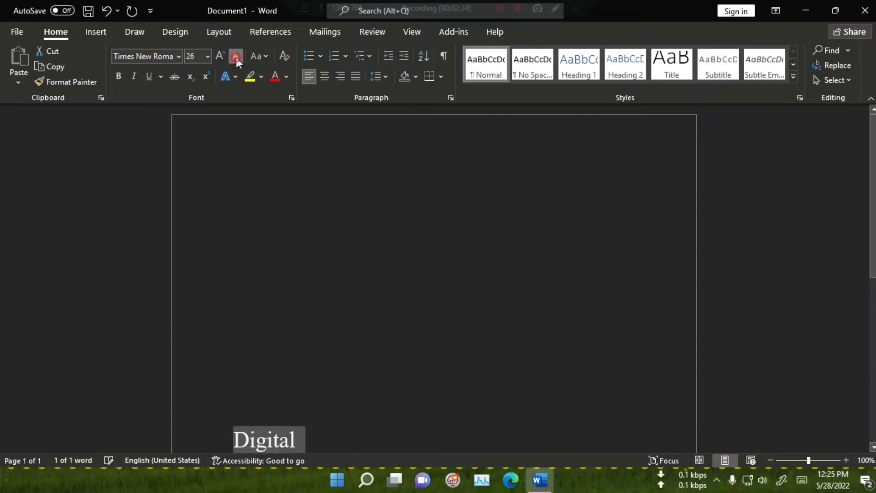
pyautogui.click(236, 56)
pyautogui.click(237, 57)
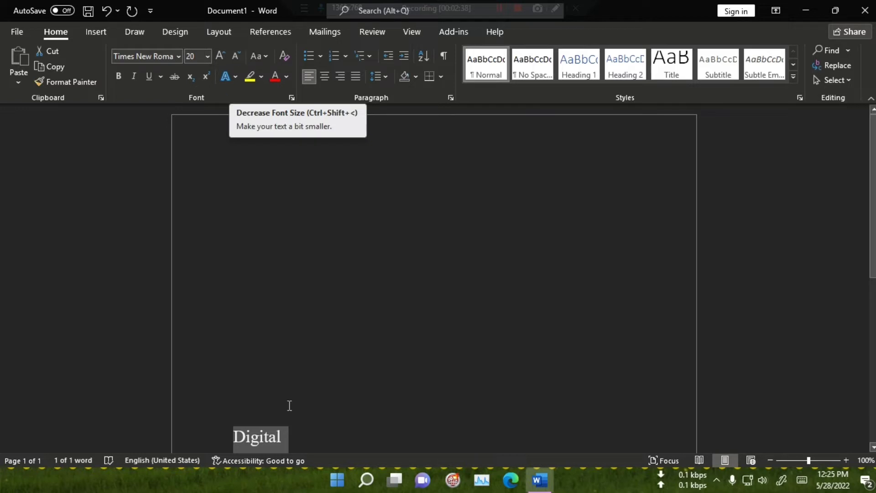
# Make "Digital" bold, switching the bold formatting off and on again once
pyautogui.scroll(-2, 327, 401)
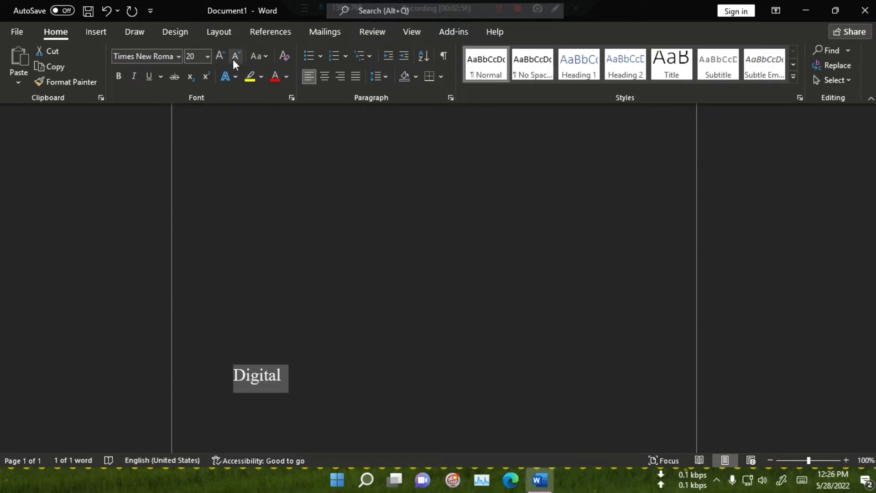
pyautogui.click(120, 79)
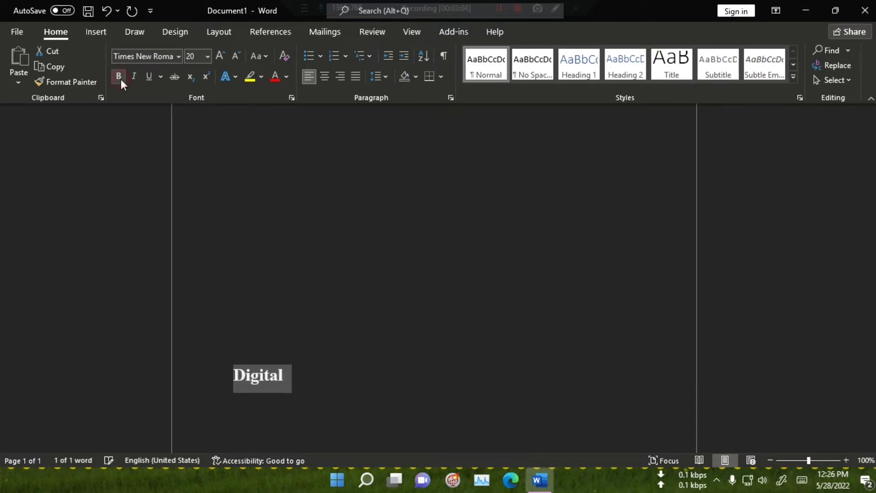
pyautogui.click(121, 79)
pyautogui.click(121, 79)
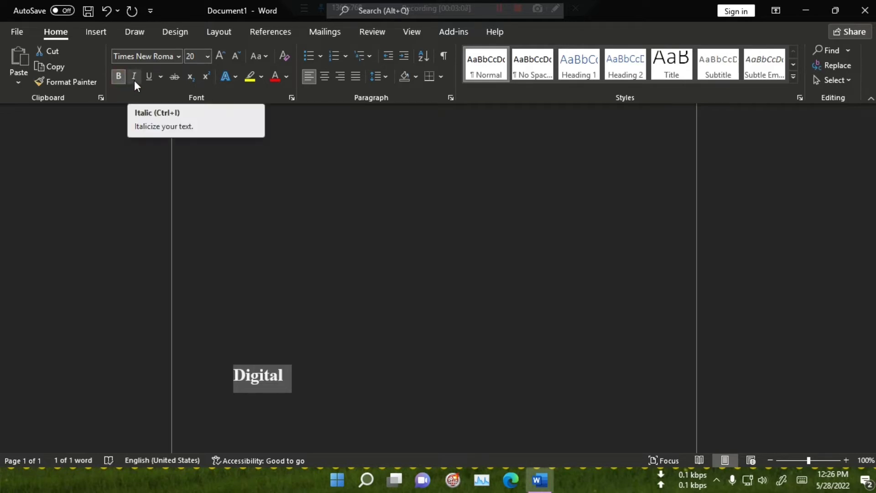
# Switch italics on and off for "Digital" a few times, leaving the word italic
pyautogui.click(134, 80)
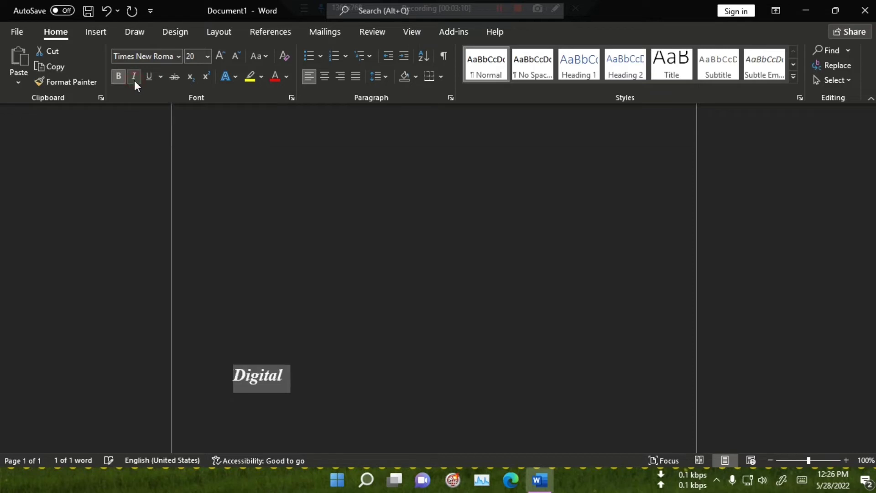
pyautogui.click(134, 80)
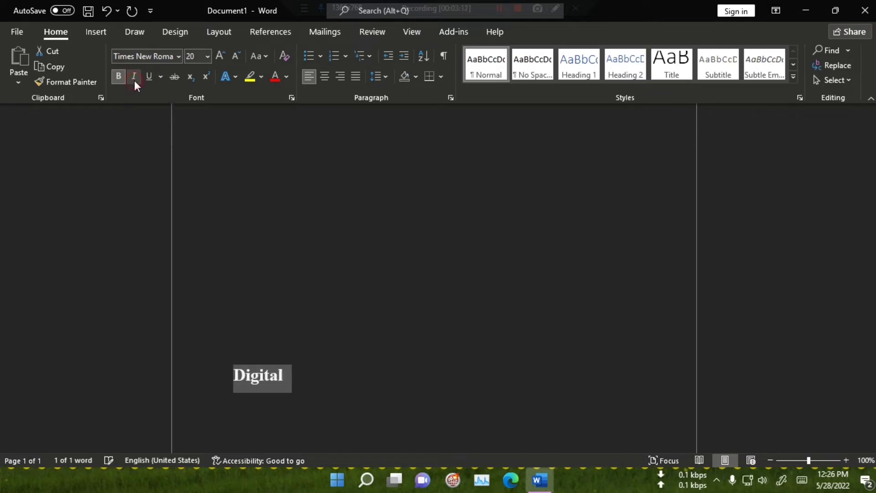
pyautogui.click(134, 80)
pyautogui.click(134, 80)
pyautogui.click(134, 81)
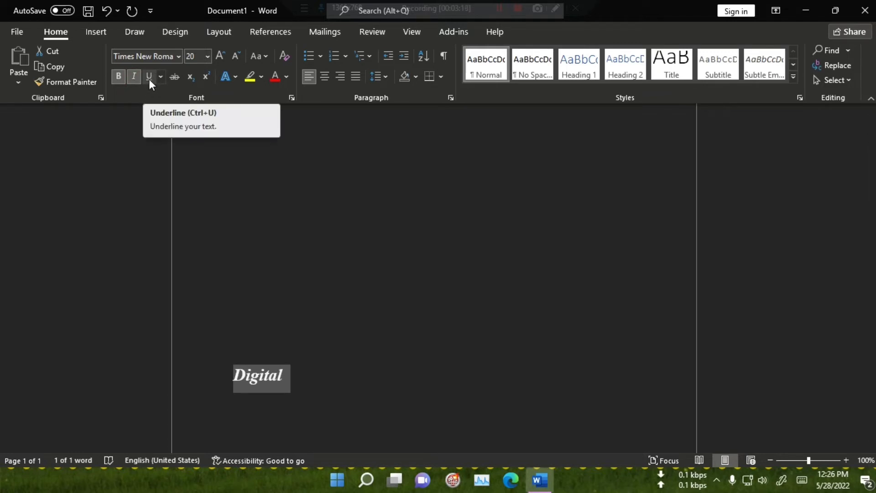
# Underline "Digital" and remove its italic and bold formatting
pyautogui.click(149, 76)
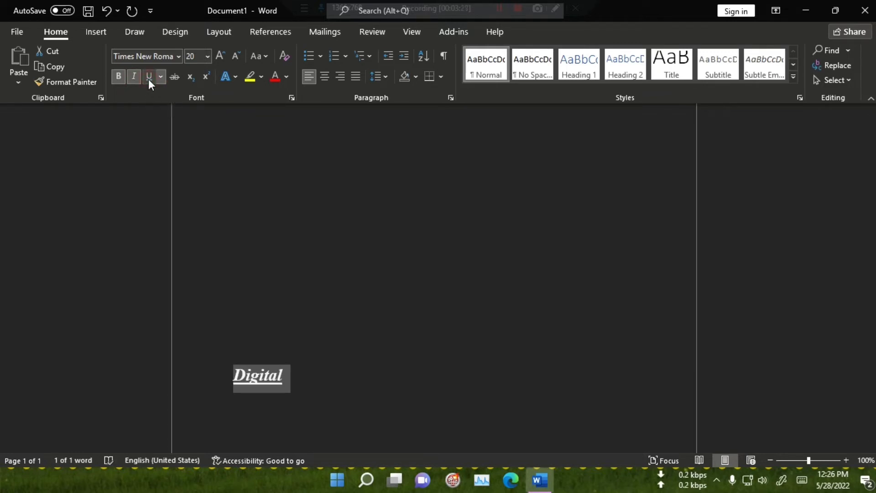
pyautogui.click(133, 77)
pyautogui.click(119, 77)
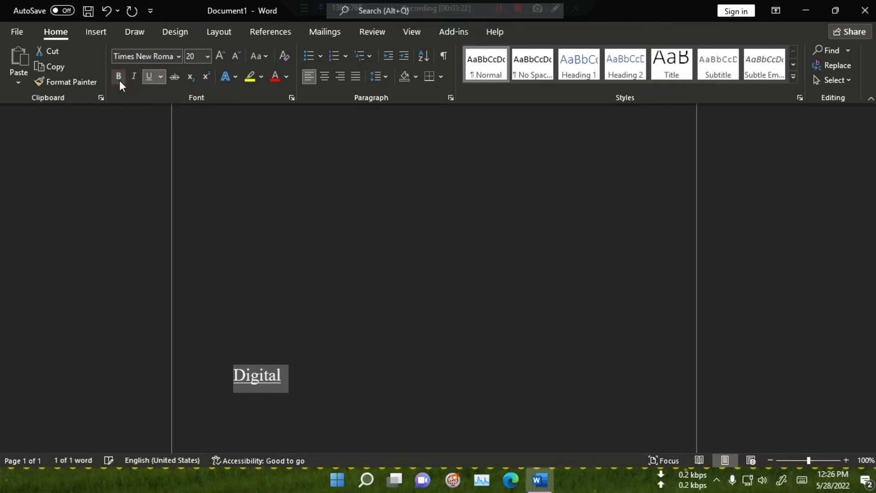
# Examine the available underline styles and the Font dialog's underline options, closing the dialog without changes
pyautogui.click(165, 78)
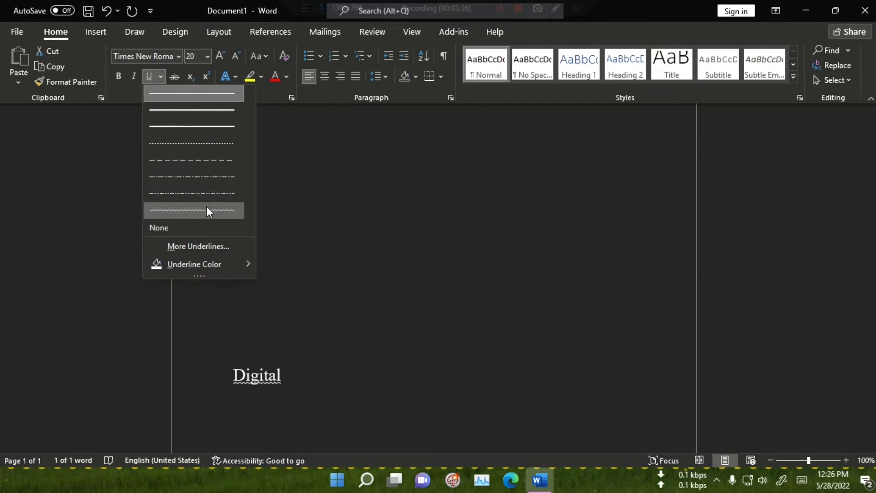
pyautogui.click(203, 246)
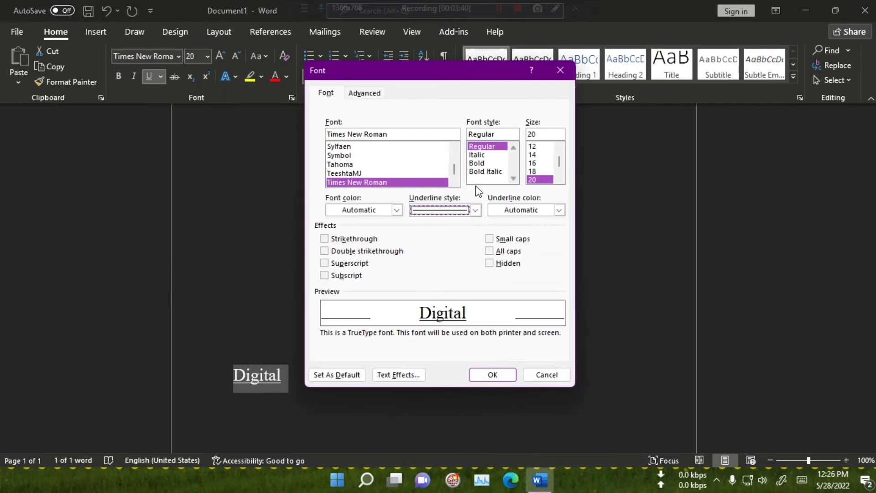
pyautogui.click(537, 376)
# Set the underline color of "Digital" to the standard red and deselect the word
pyautogui.click(162, 75)
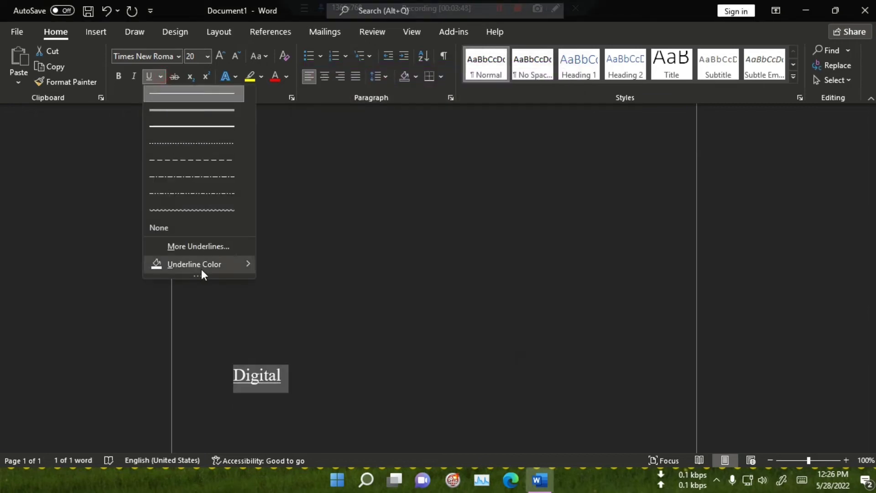
pyautogui.moveTo(201, 269)
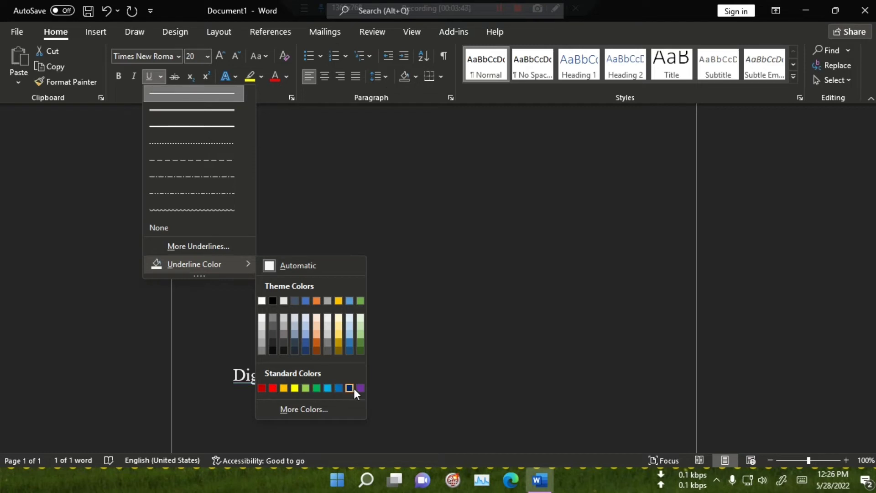
pyautogui.click(273, 388)
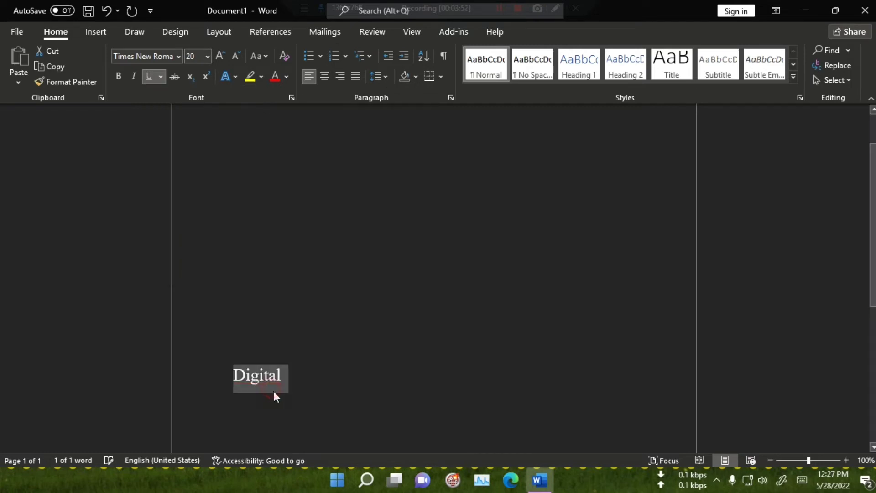
pyautogui.press('Right')
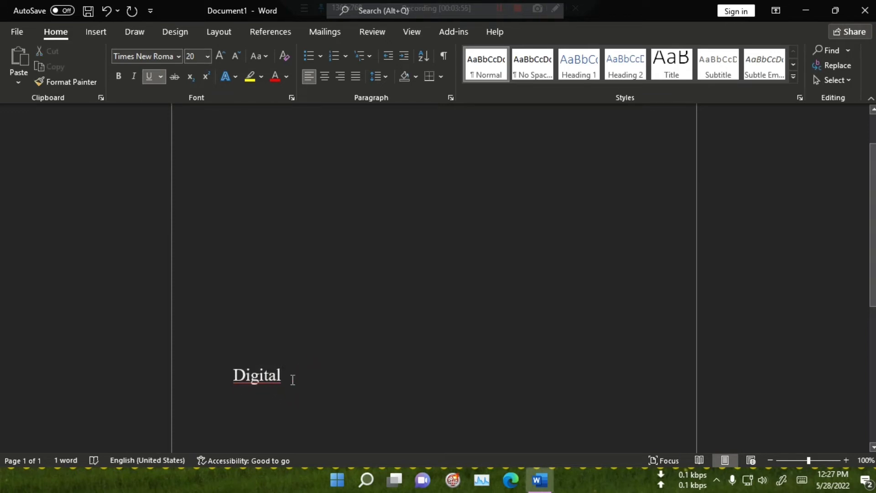
# Remove the underline from "Digital" and switch strikethrough on and off for the word
pyautogui.moveTo(293, 380); pyautogui.dragTo(231, 376)
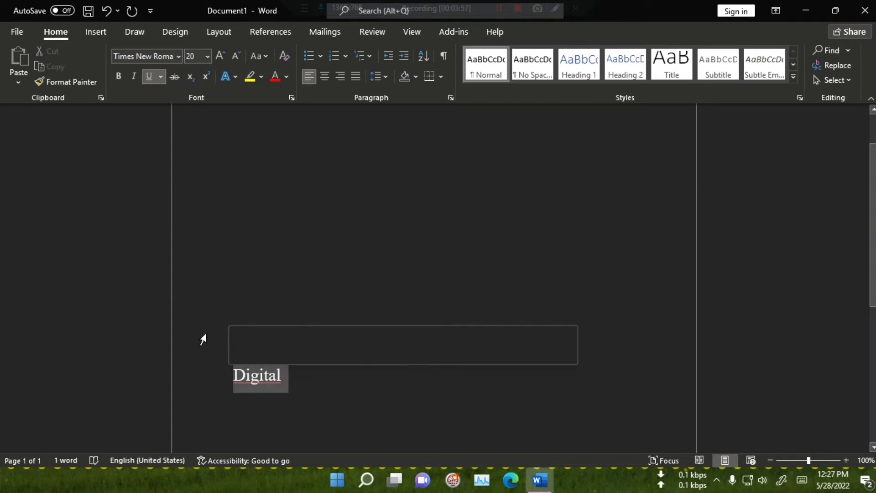
pyautogui.click(149, 76)
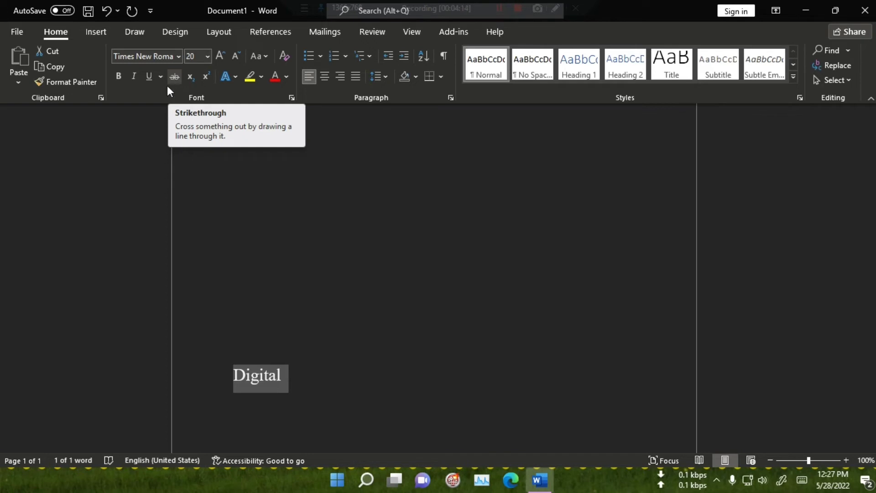
pyautogui.click(177, 75)
pyautogui.click(174, 78)
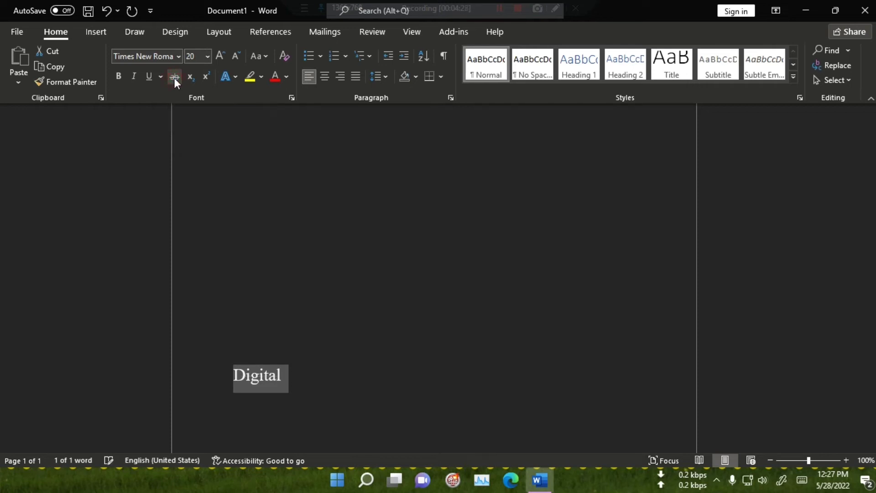
# Set the font size to 22 for new text on an empty line above "Digital"
pyautogui.click(265, 303)
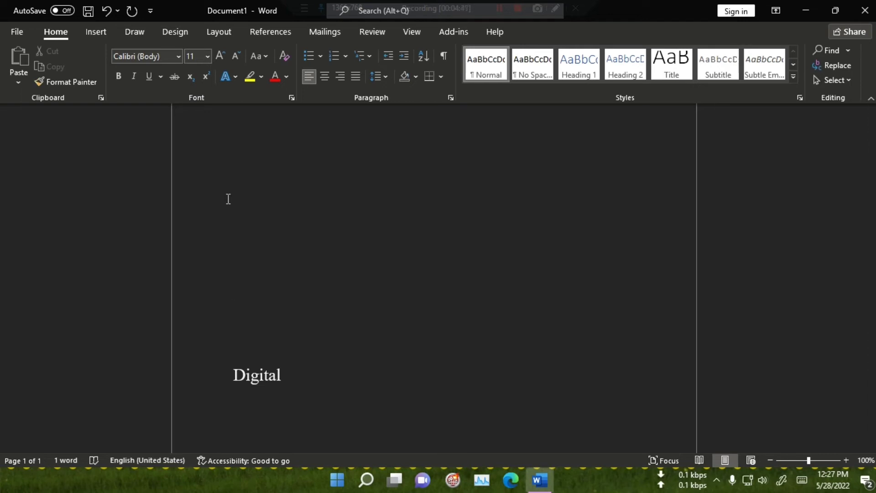
pyautogui.write('H')
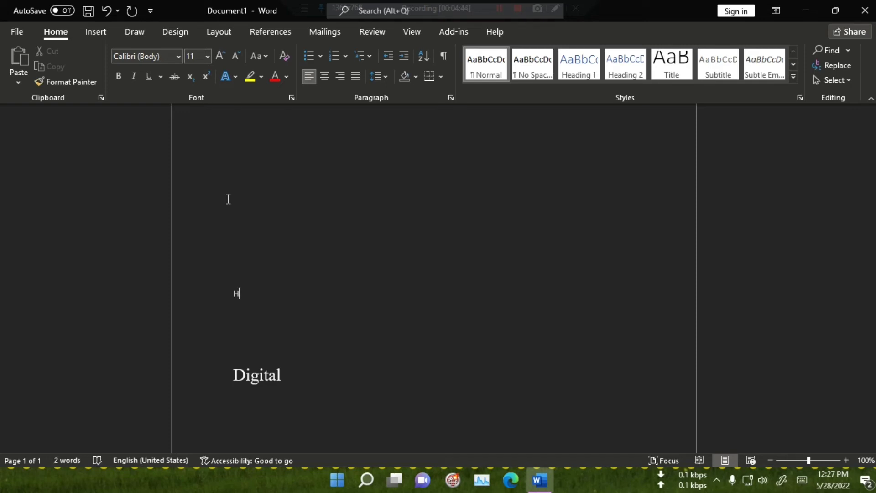
pyautogui.press('BackSpace')
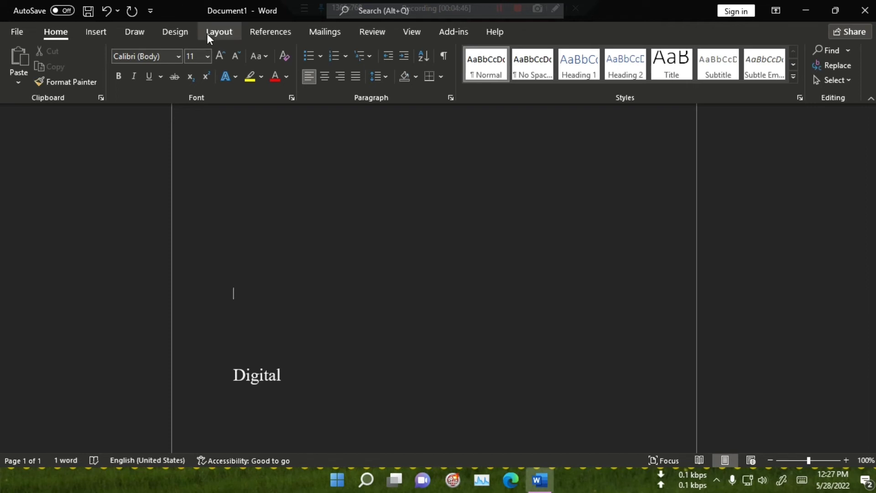
pyautogui.click(220, 56)
pyautogui.click(220, 55)
pyautogui.click(220, 55)
pyautogui.click(220, 56)
pyautogui.click(219, 56)
pyautogui.click(219, 55)
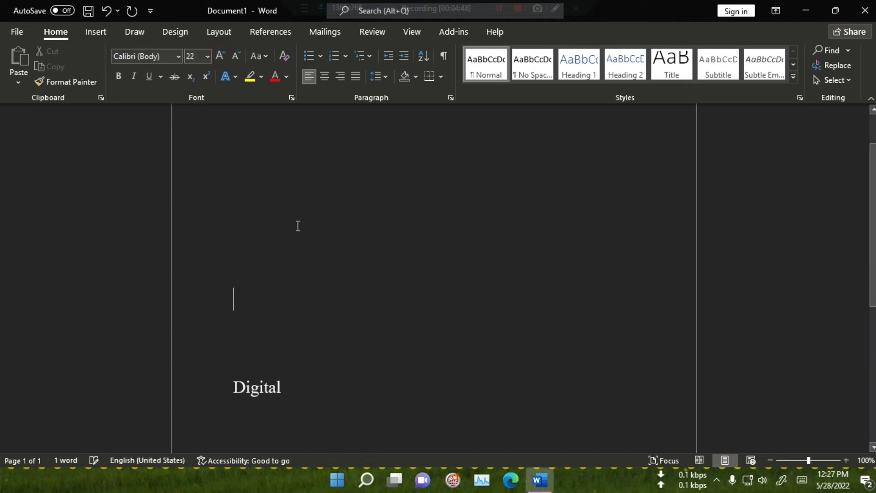
# Enter the formula H₂O on the line above "Digital", with only the 2 in subscript
pyautogui.write('h')
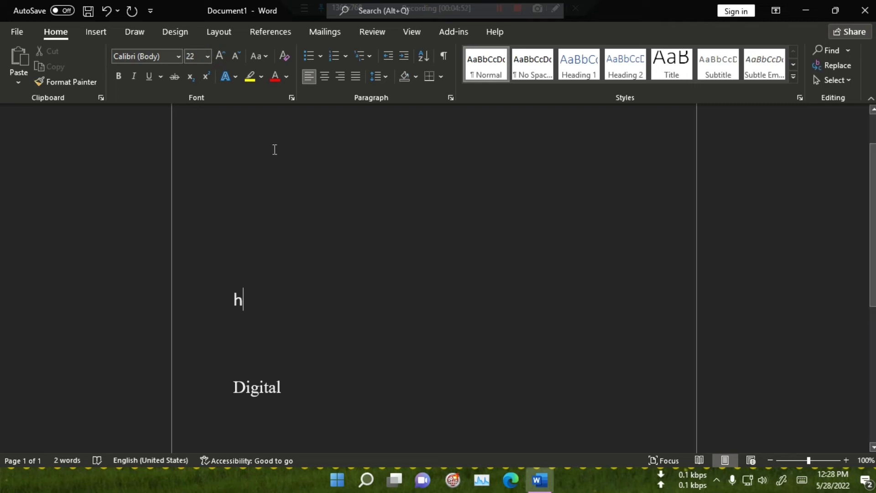
pyautogui.click(191, 76)
pyautogui.write('2O')
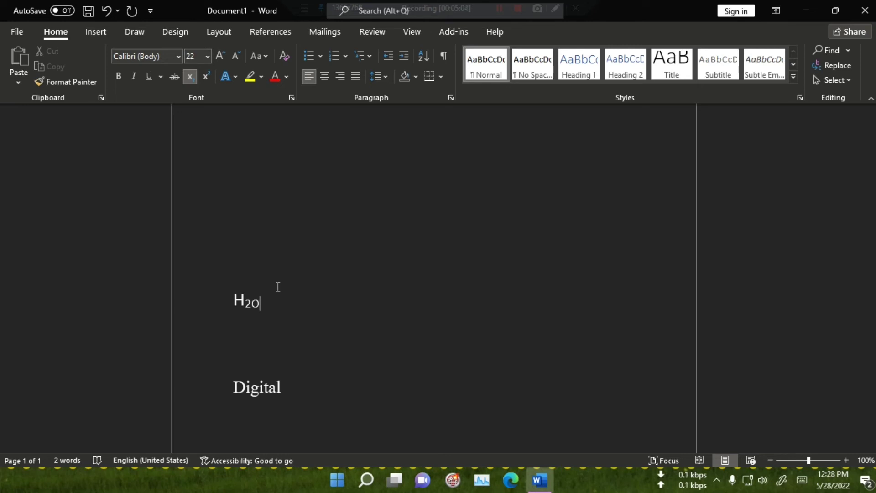
pyautogui.press('BackSpace')
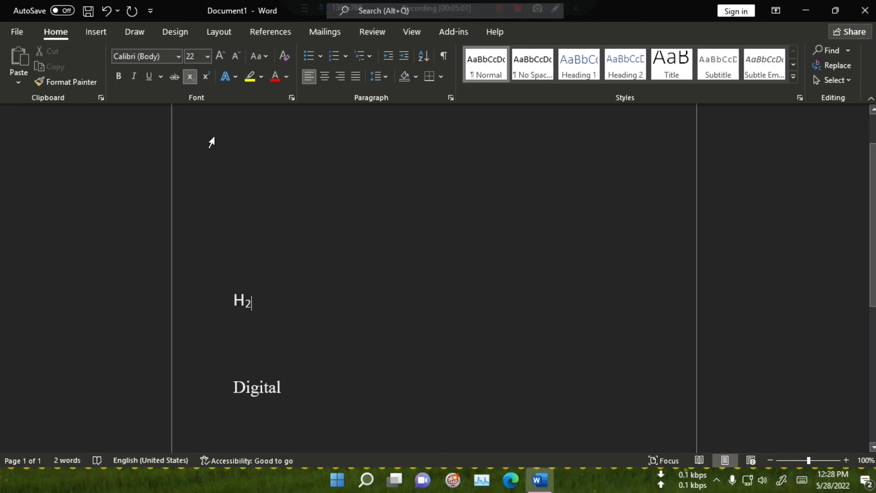
pyautogui.click(191, 77)
pyautogui.write('O')
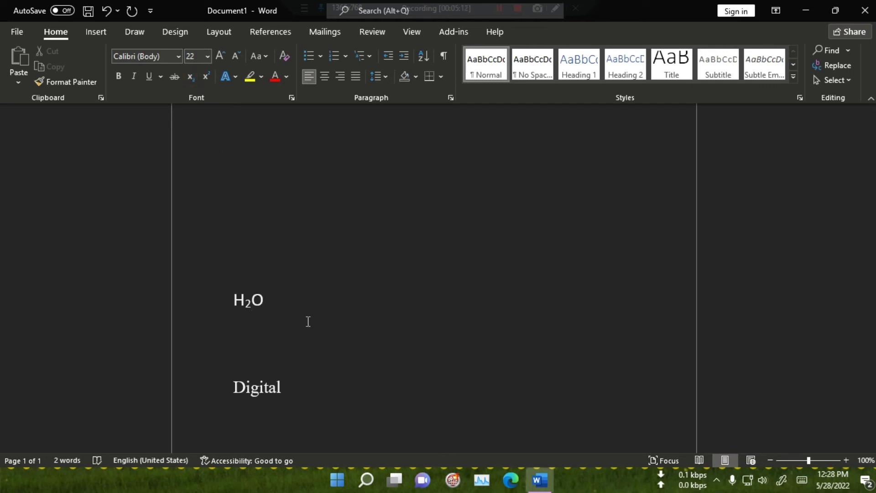
# Add CO₂ on a new line below H₂O, with the 2 in subscript, and return to normal text
pyautogui.press('Return')
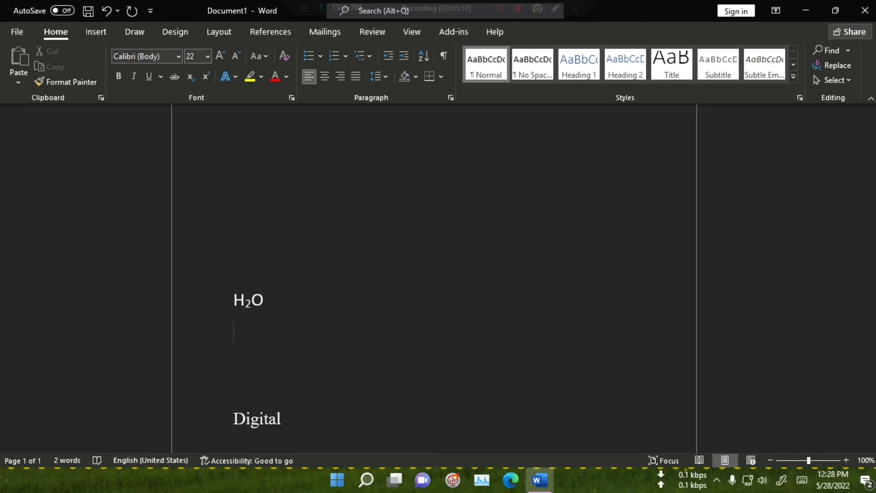
pyautogui.write('CO')
pyautogui.click(185, 81)
pyautogui.write('2')
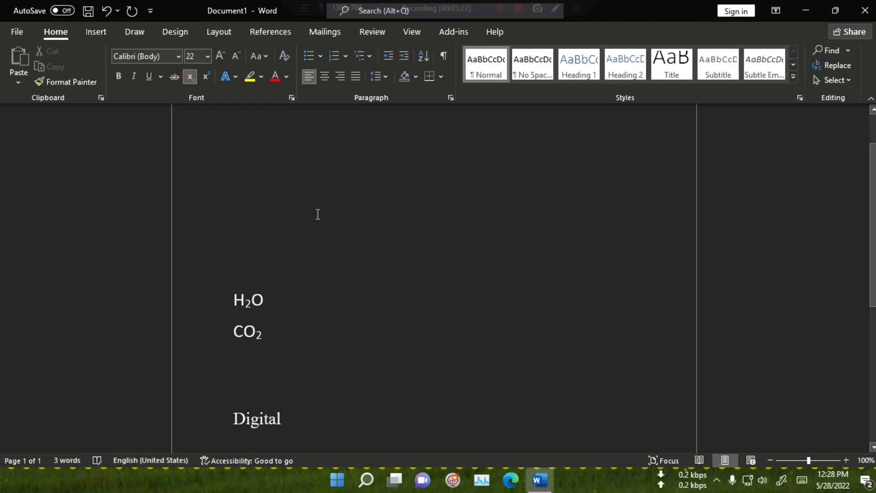
pyautogui.click(187, 78)
# Start a line below CO₂ with the ordinals 1st and 2nd, setting "st" and "nd" in superscript
pyautogui.press('Return')
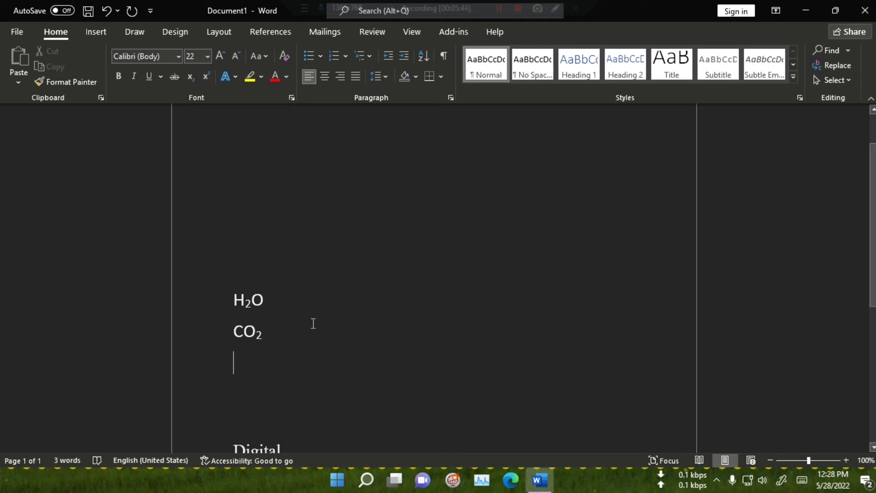
pyautogui.write('1')
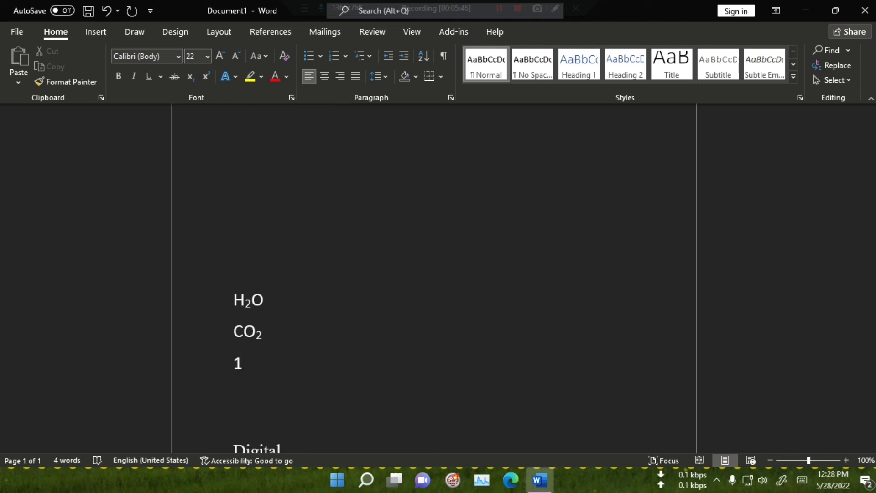
pyautogui.click(206, 76)
pyautogui.write('st')
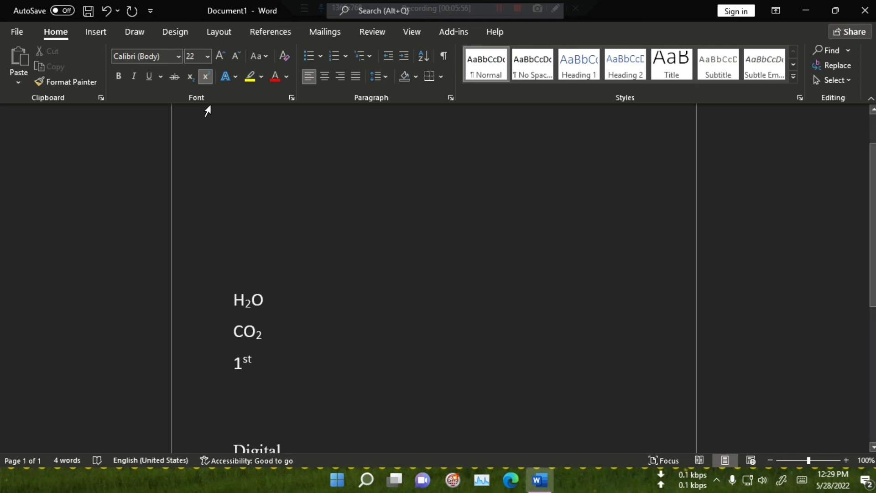
pyautogui.click(208, 77)
pyautogui.write('2')
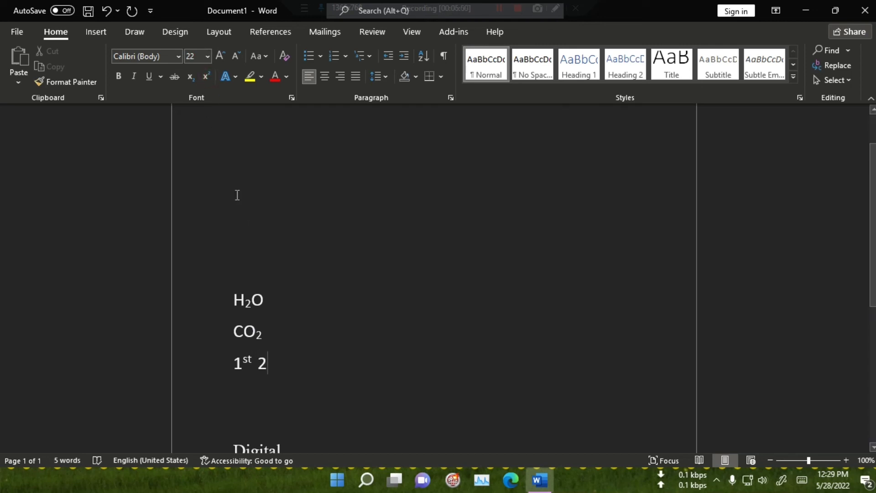
pyautogui.click(206, 76)
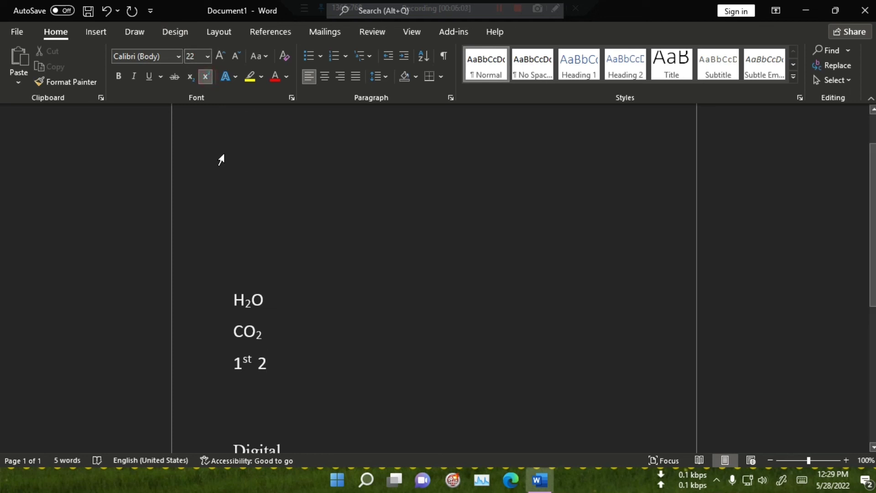
pyautogui.write('nd')
pyautogui.click(207, 77)
# Continue the ordinals line with 3rd and 4th, setting "rd" and "th" in superscript, and return to normal text
pyautogui.write('3')
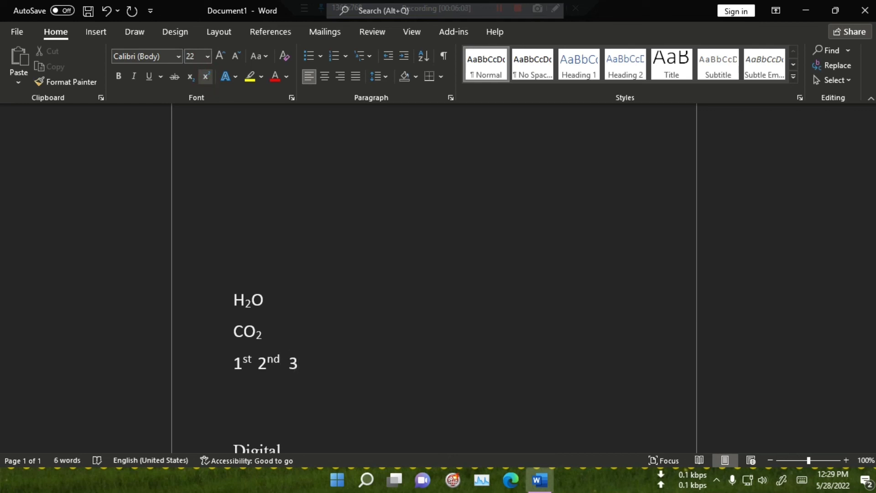
pyautogui.click(206, 76)
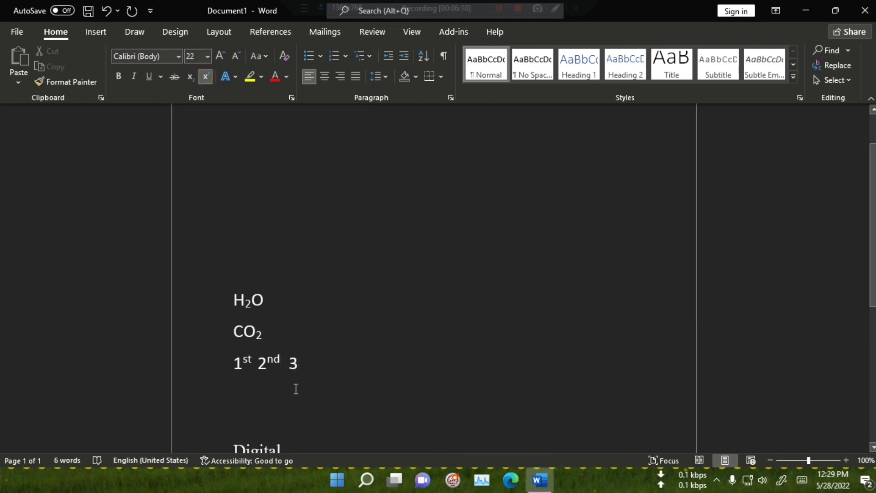
pyautogui.write('rd')
pyautogui.click(206, 78)
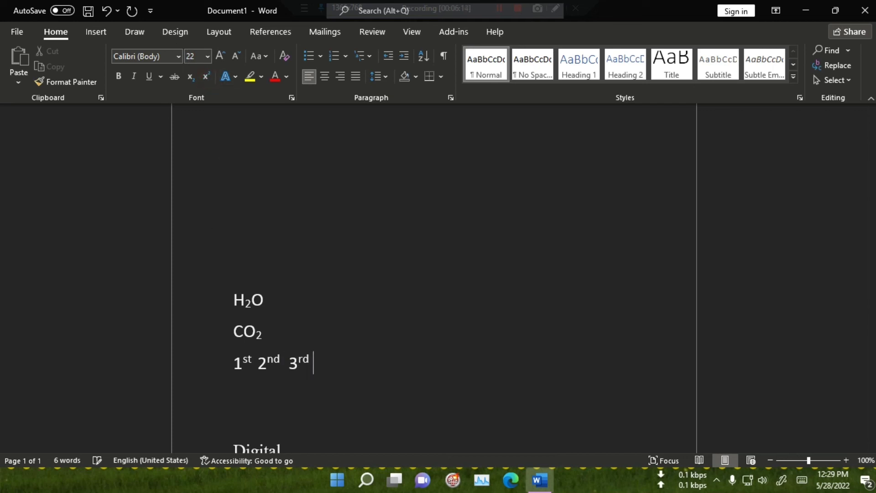
pyautogui.write('4')
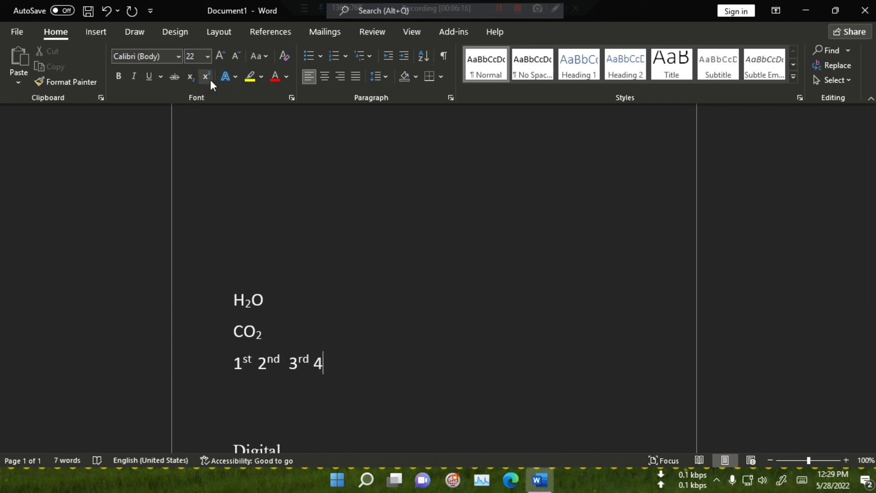
pyautogui.hotkey('ctrl', 'shift', '=')
pyautogui.write('th')
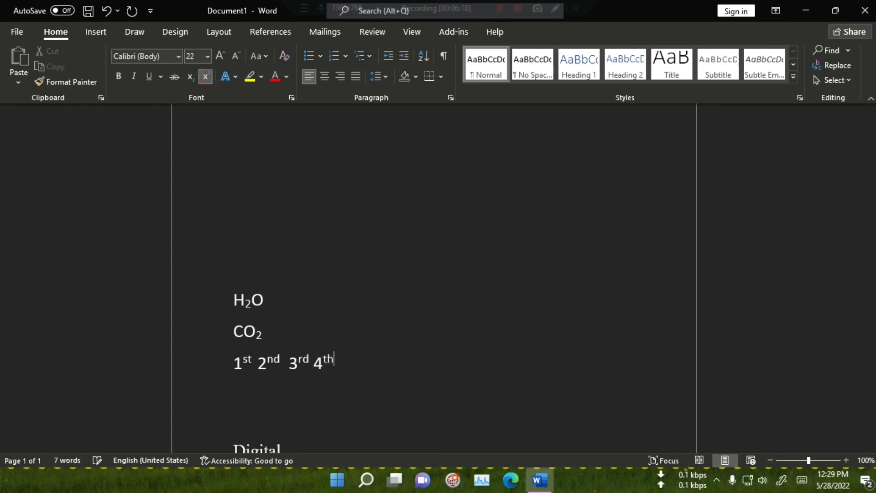
pyautogui.click(208, 81)
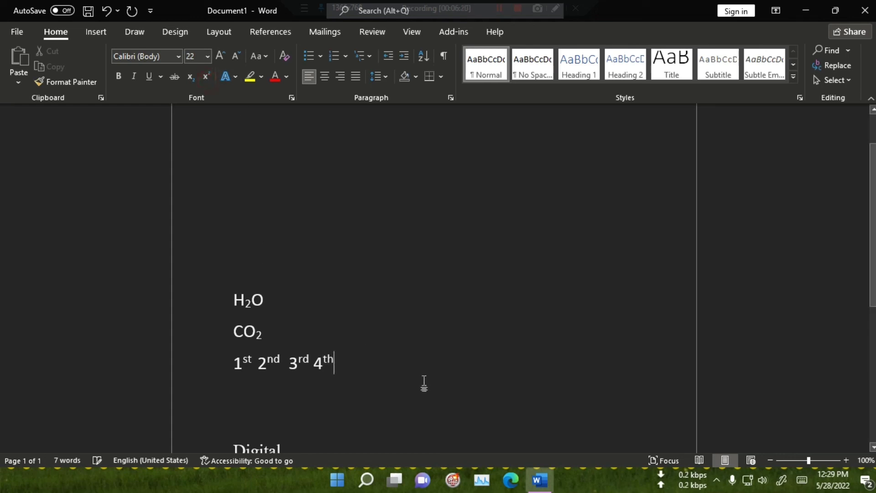